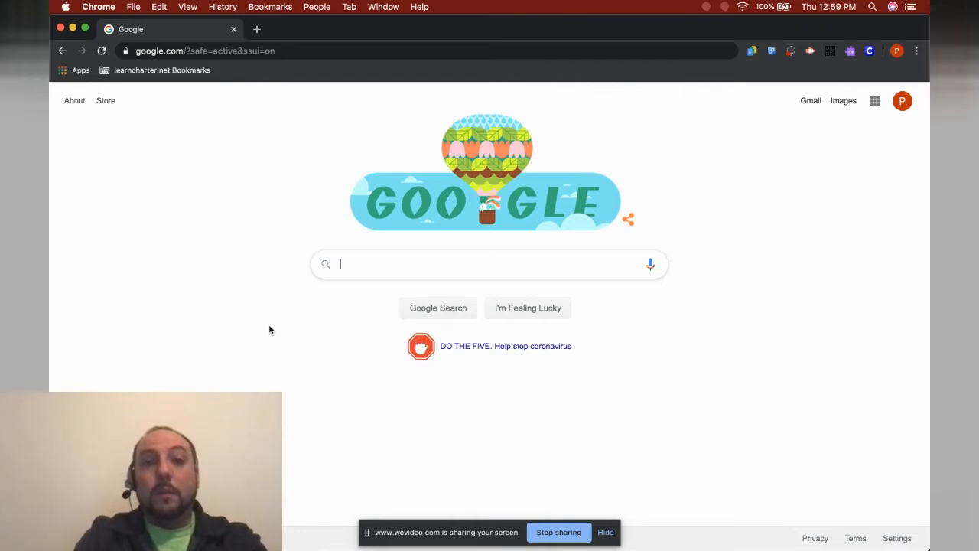
# Step: Search Google for "gmail" and open Gmail from the Google apps list
pyautogui.moveTo(428, 543); pyautogui.dragTo(131, 491)
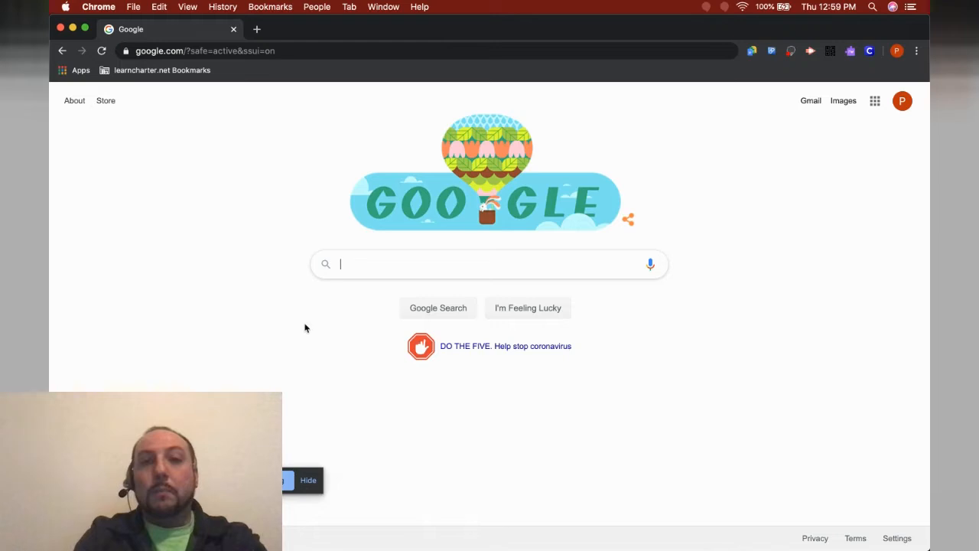
pyautogui.write('gmail')
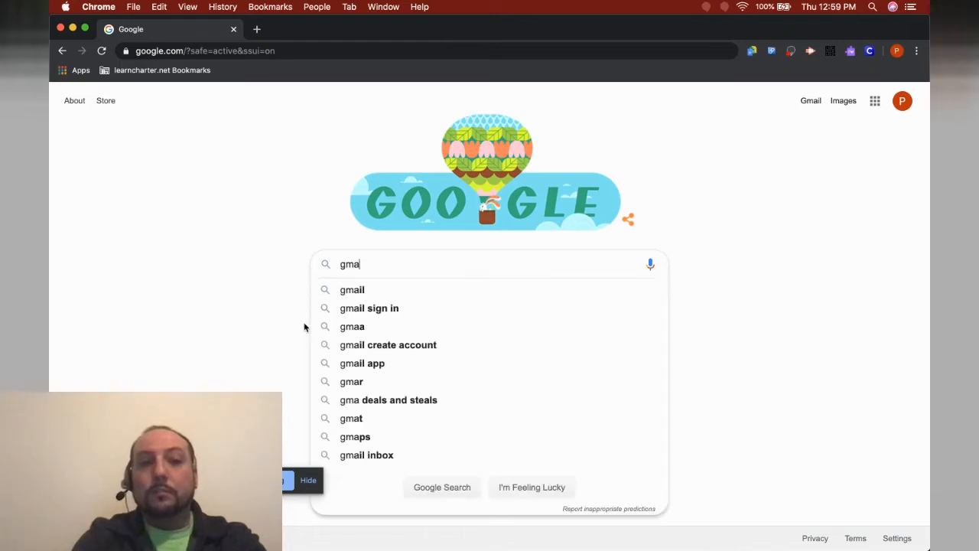
pyautogui.press('Return')
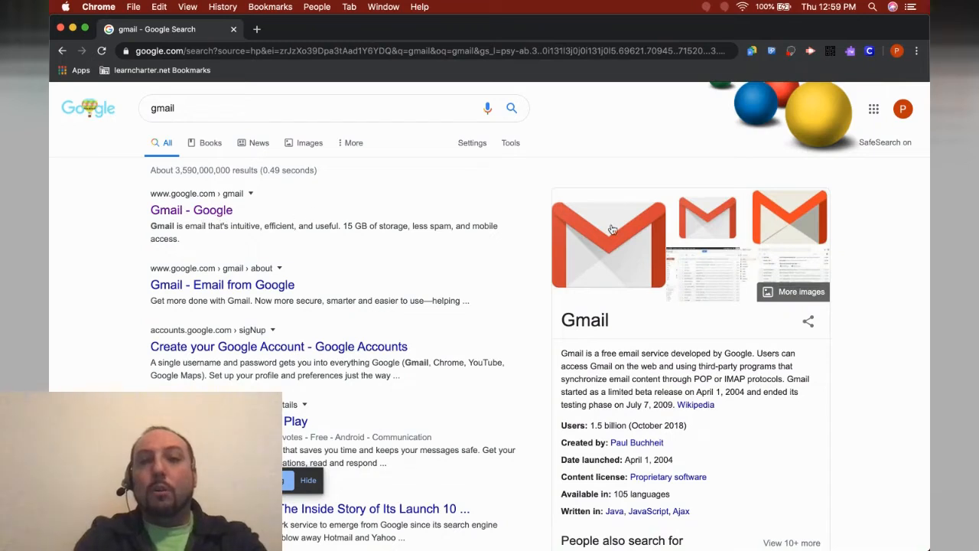
pyautogui.click(873, 109)
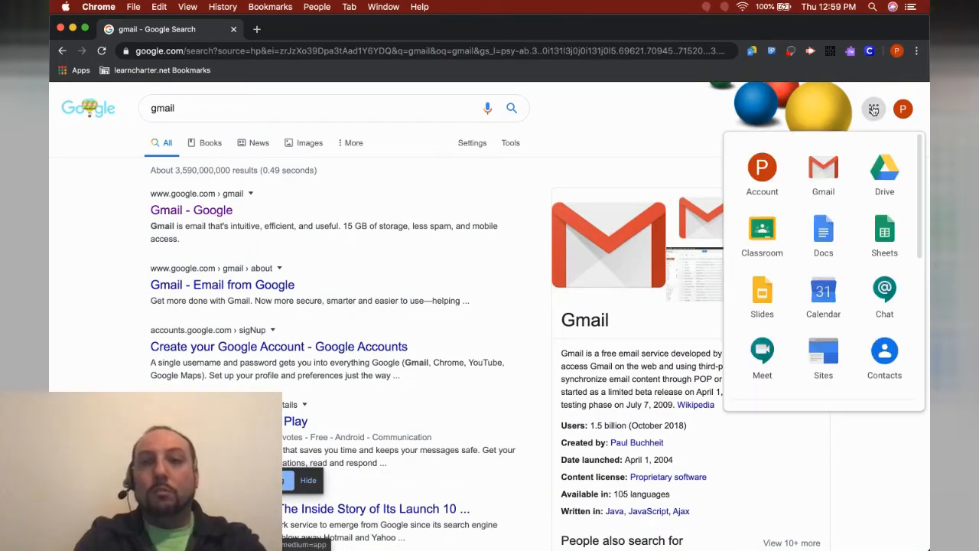
pyautogui.click(827, 172)
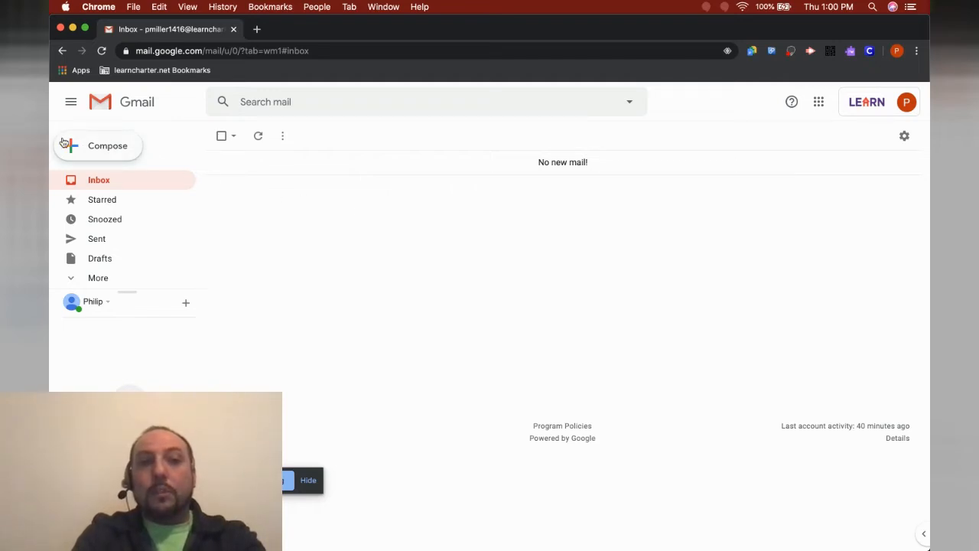
# Step: Start a new email and address it to the teacher, found by last name among the suggested contacts
pyautogui.click(119, 150)
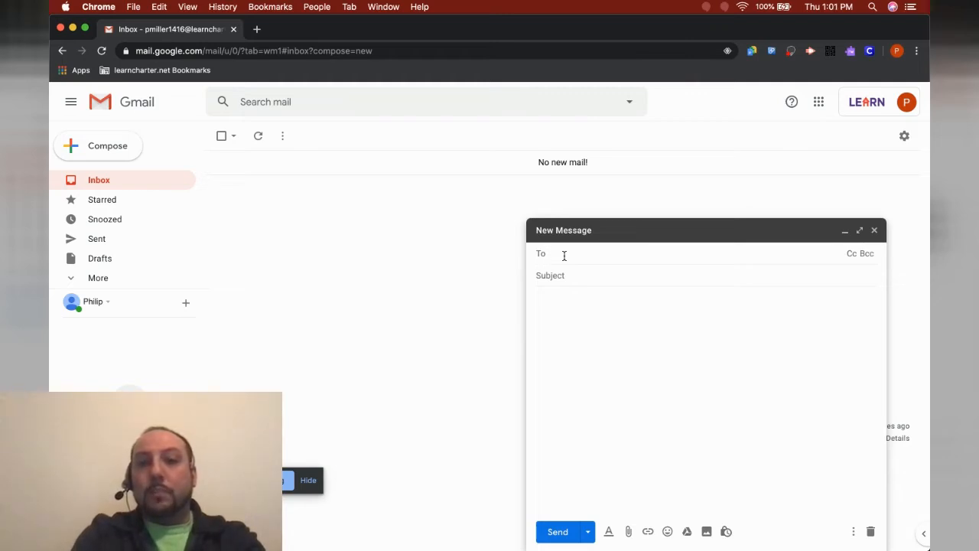
pyautogui.write('baker')
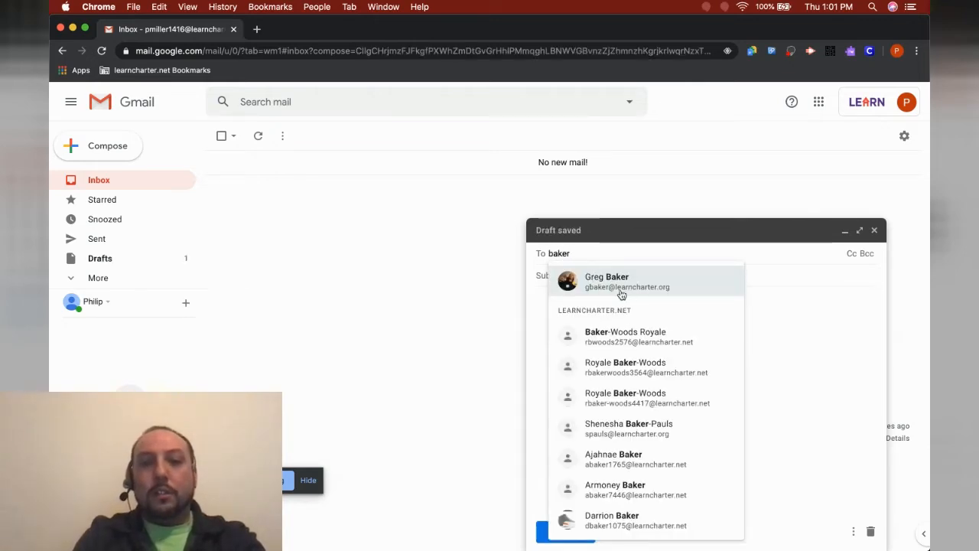
pyautogui.moveTo(634, 292)
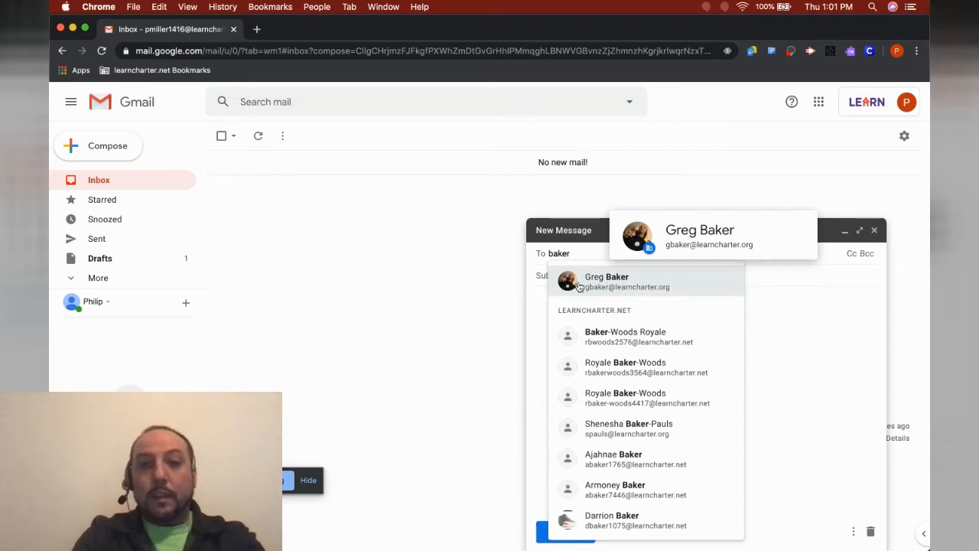
pyautogui.click(691, 288)
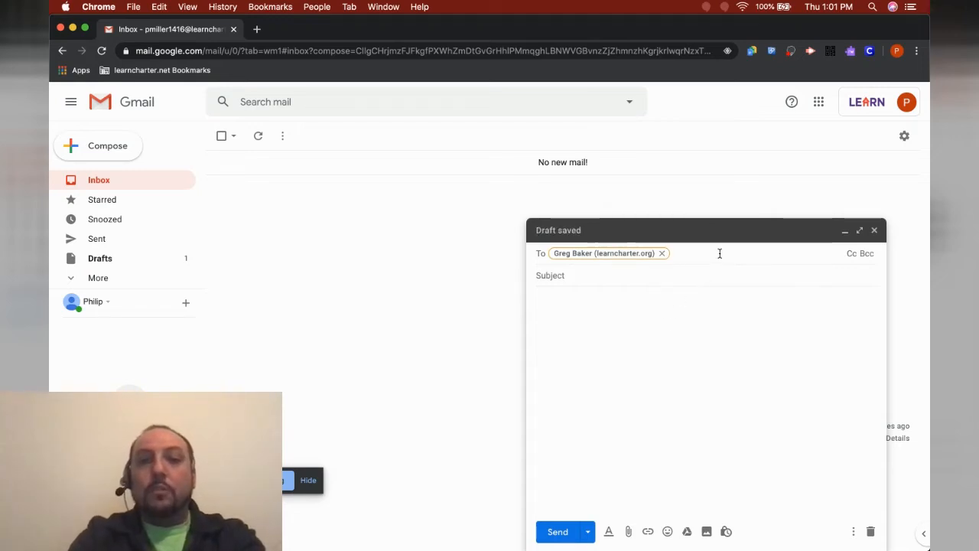
# Step: Add a second staff member as a recipient of the message and remove that recipient again
pyautogui.write('nucc')
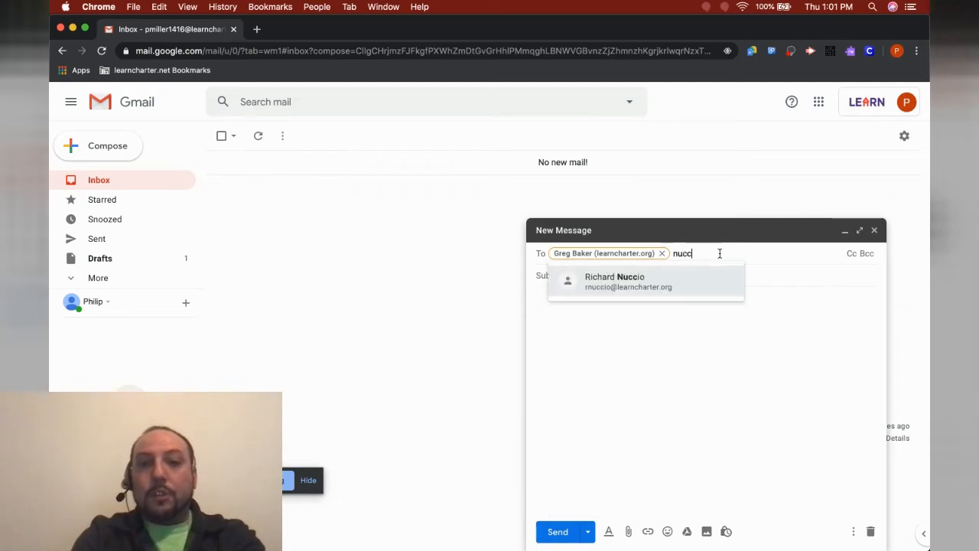
pyautogui.click(684, 281)
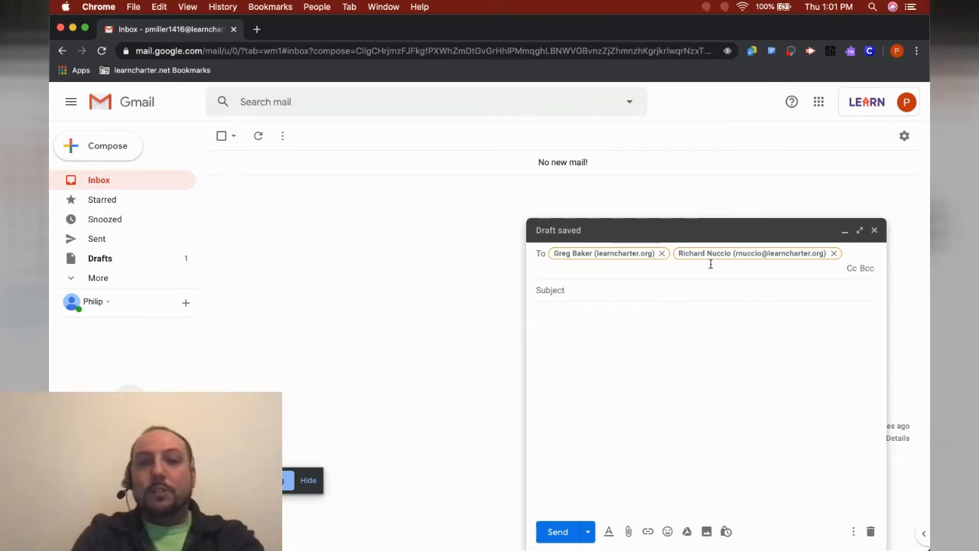
pyautogui.click(834, 254)
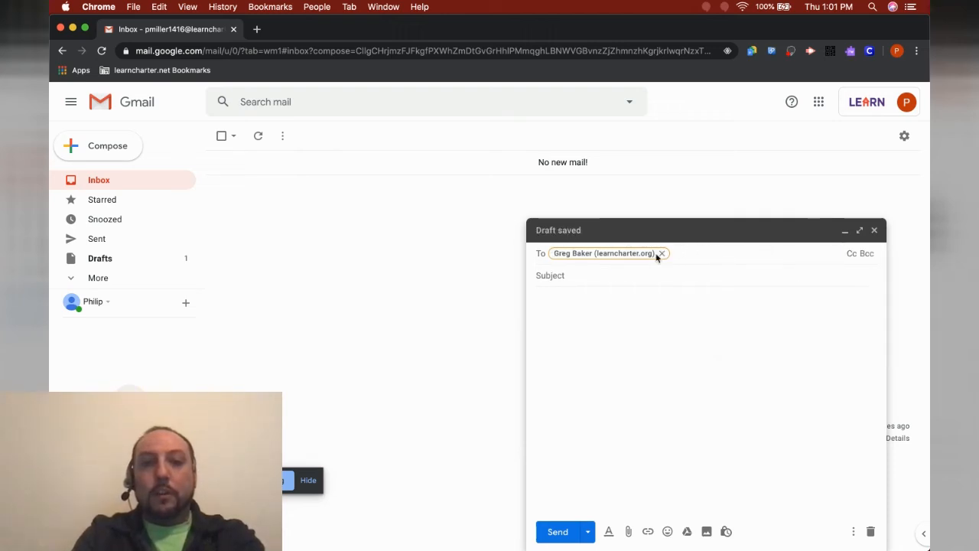
# Step: Enter "Help!" as the subject of the message
pyautogui.click(547, 276)
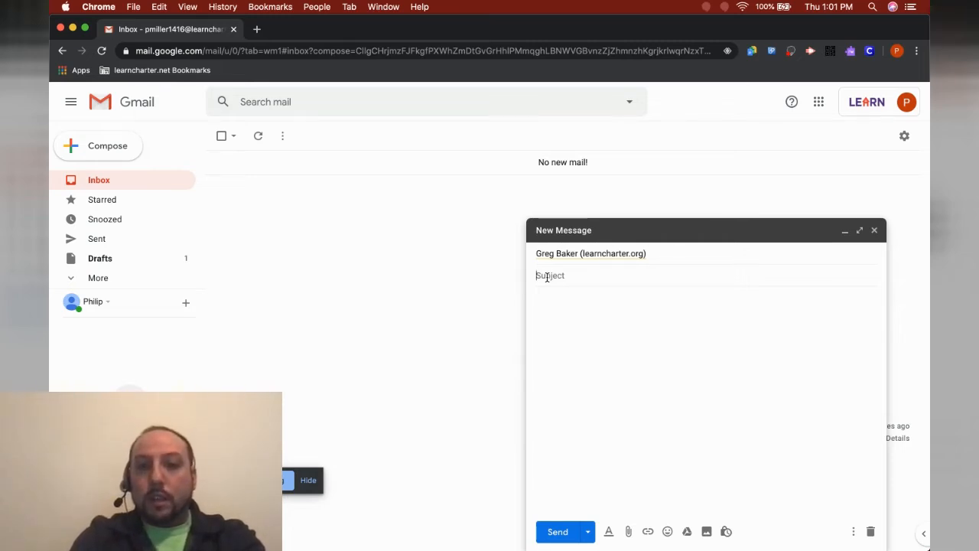
pyautogui.write('He')
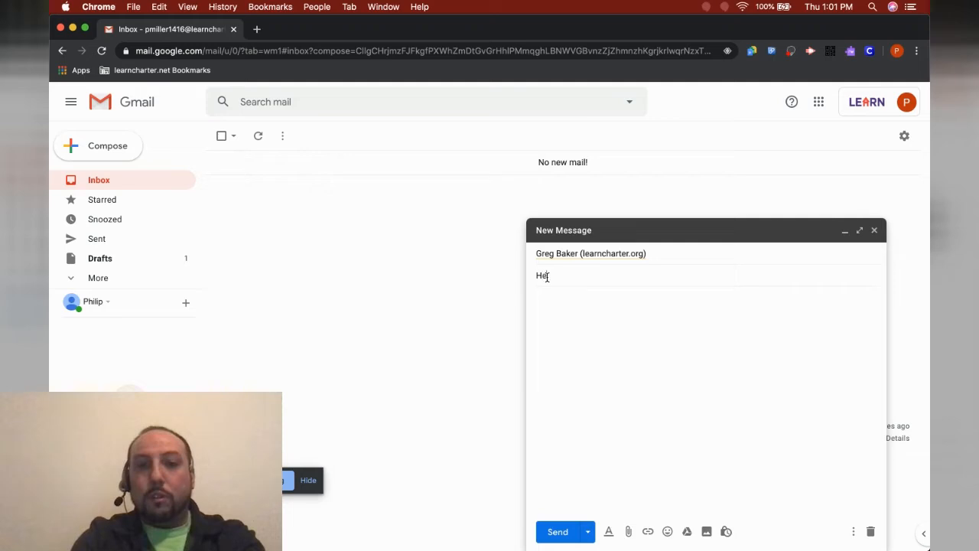
pyautogui.write('lp!')
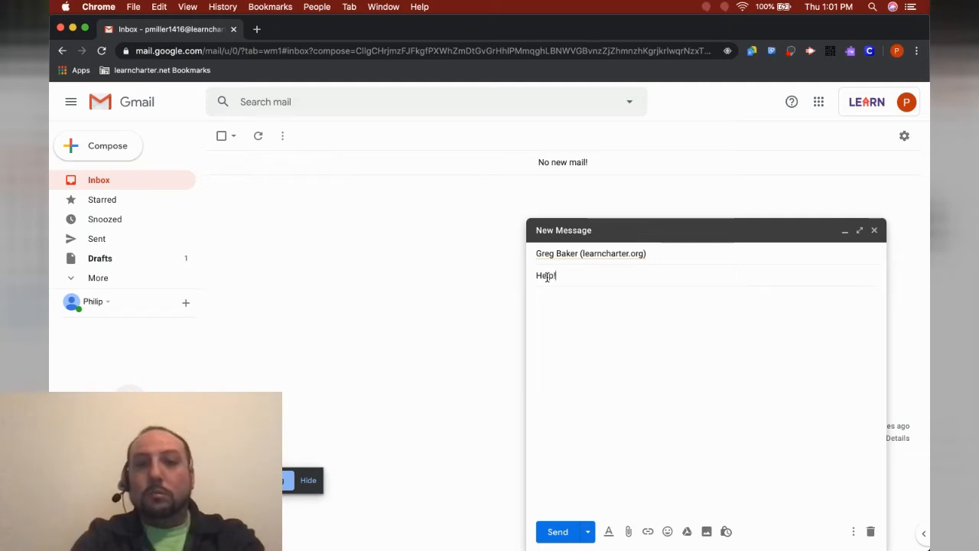
# Step: Write the email body with a greeting to the teacher and "Help me! I forgot what we need to do on the STEM project!"
pyautogui.press('Tab')
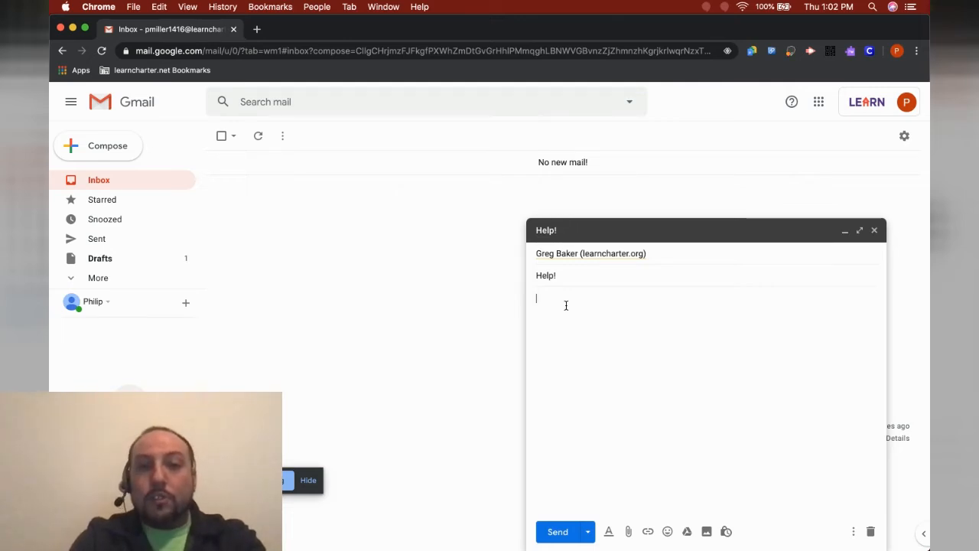
pyautogui.write('M')
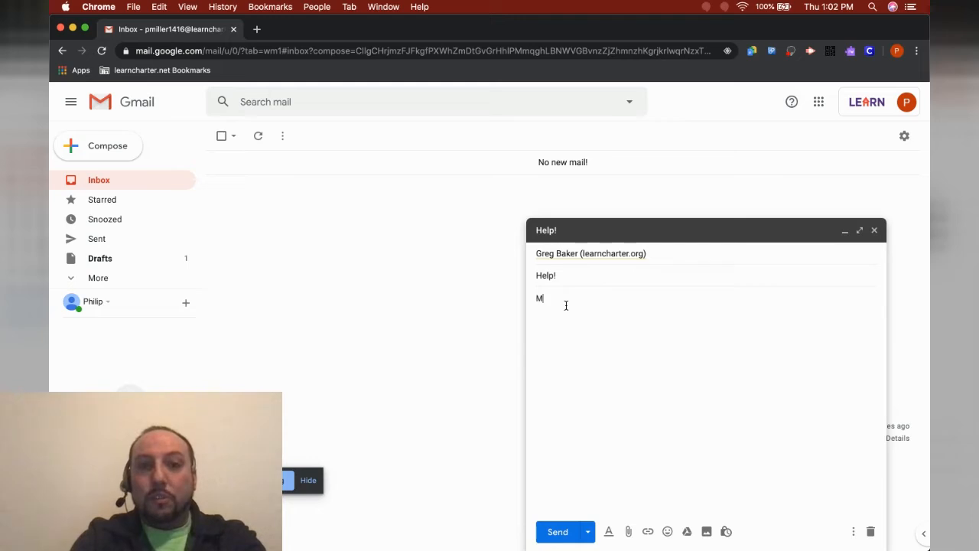
pyautogui.write('r. Baker,')
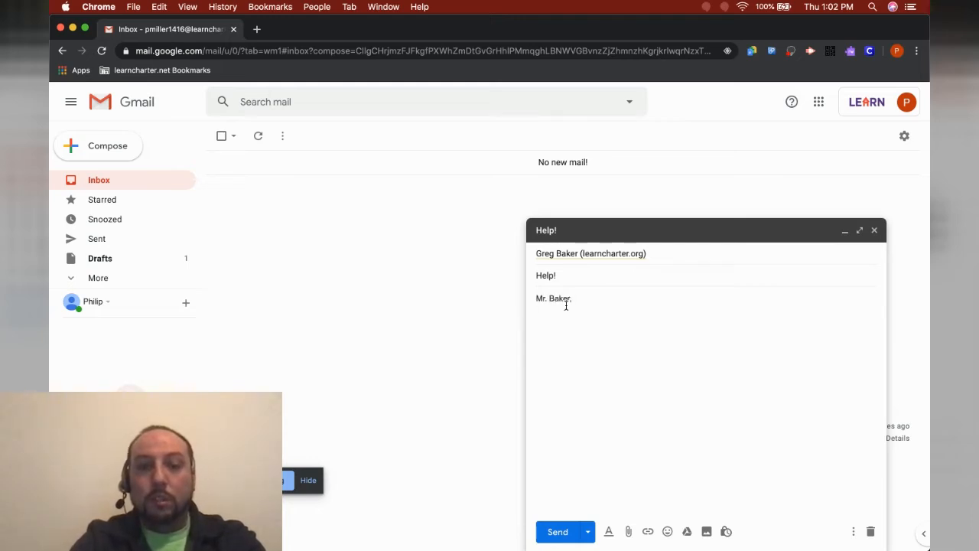
pyautogui.press('Return')
pyautogui.write('Help me!')
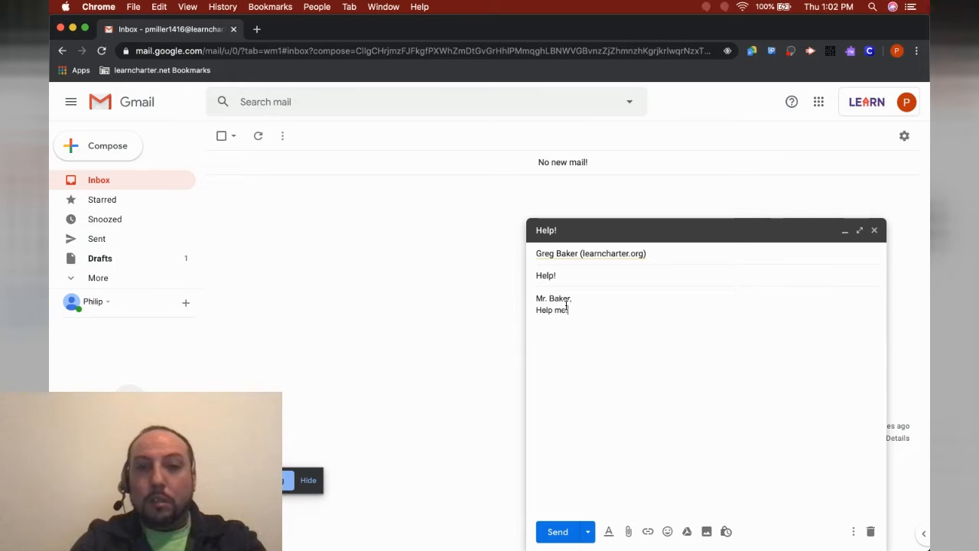
pyautogui.write(' I for')
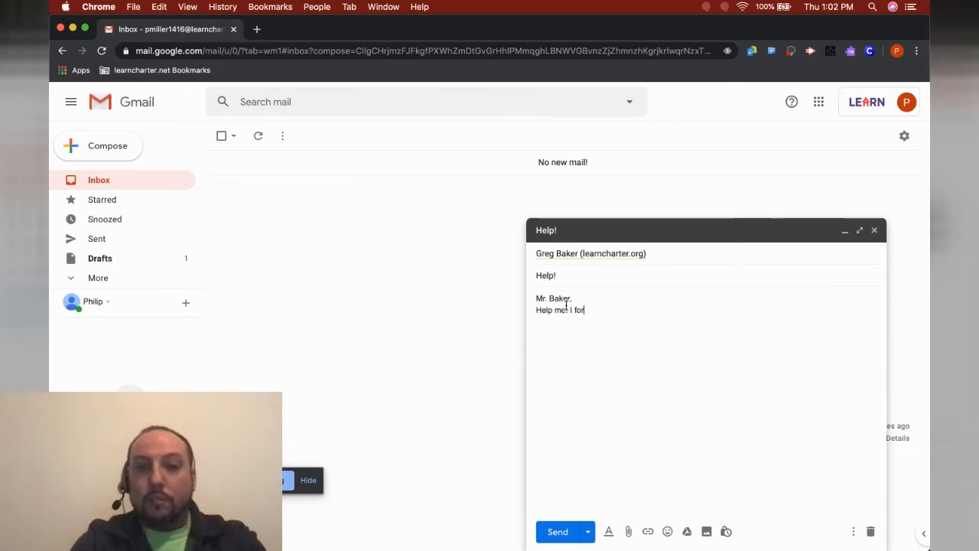
pyautogui.write('got what we n')
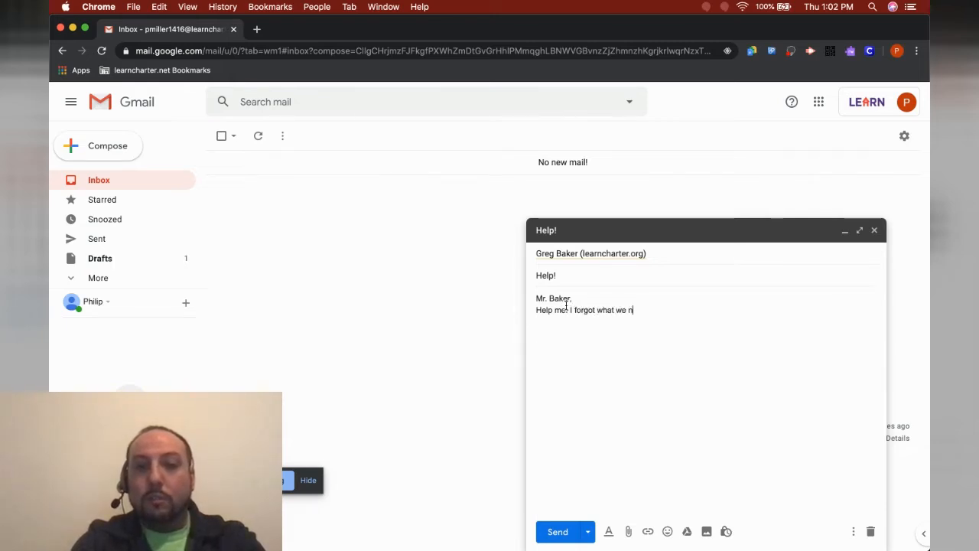
pyautogui.write('eed to do on the STEM')
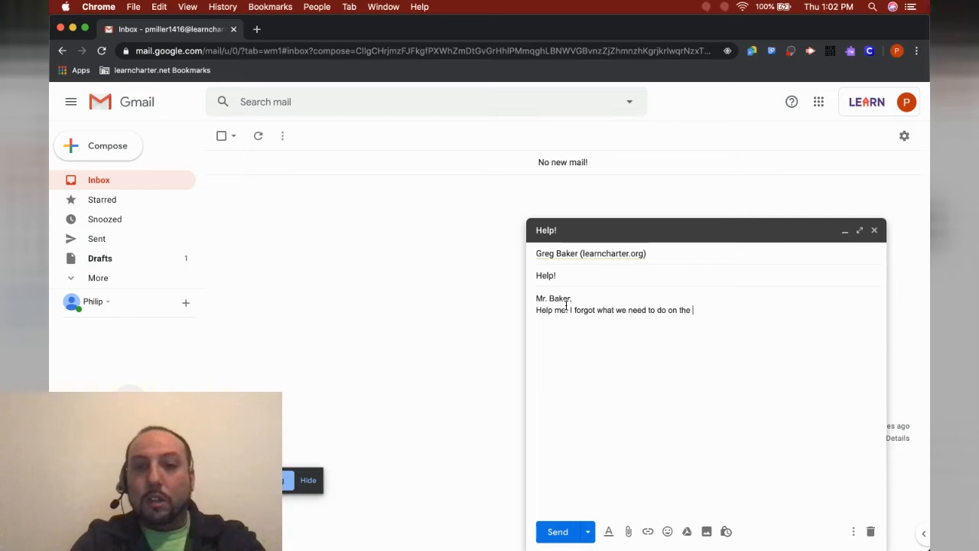
pyautogui.write('ject!  ')
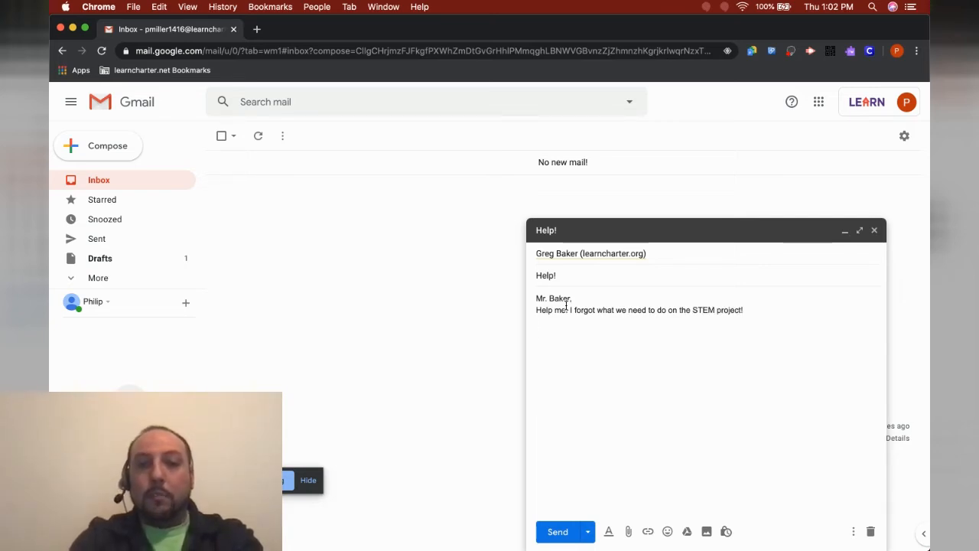
# Step: Close the email with "Thanks," and "Scholar" on separate lines and send it
pyautogui.write('Thanks,')
pyautogui.press('Return')
pyautogui.write('Scholar')
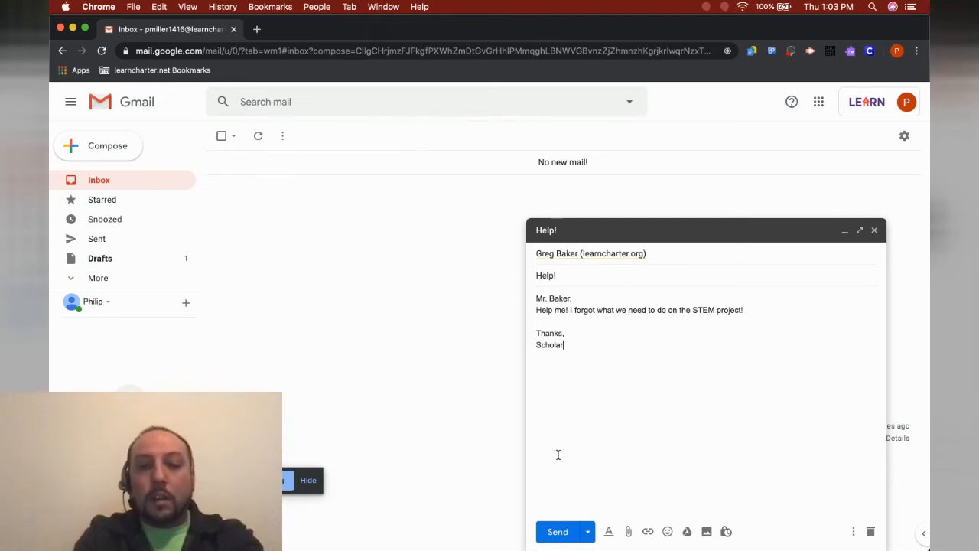
pyautogui.click(557, 531)
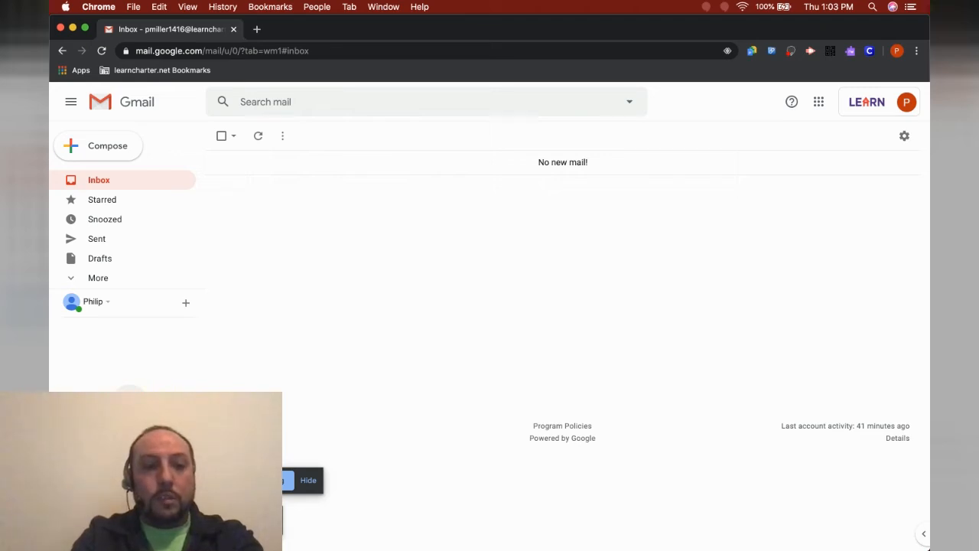
# Step: Switch to the teacher's Gmail window, refresh the inbox and open the "Help!" email
pyautogui.hotkey('ctrl', 'Up')
pyautogui.click(356, 228)
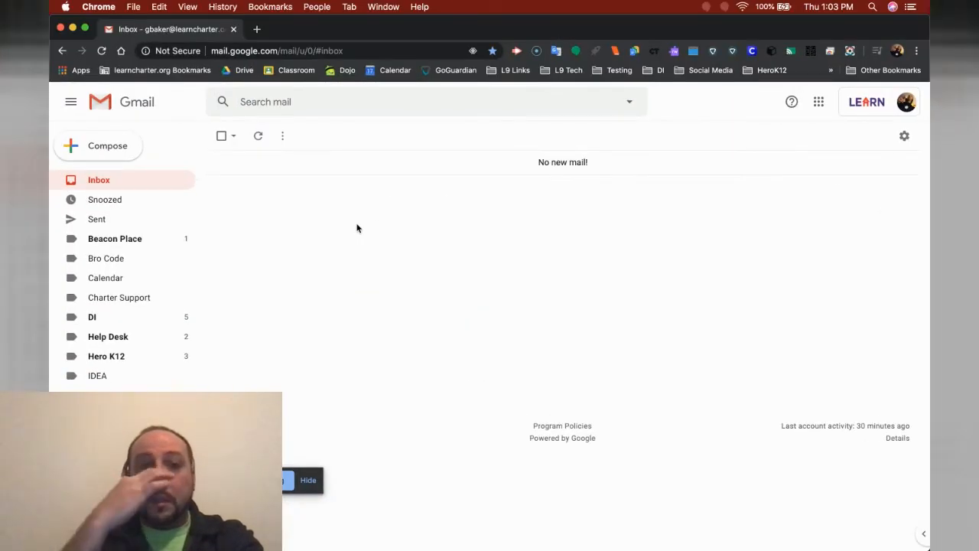
pyautogui.click(259, 138)
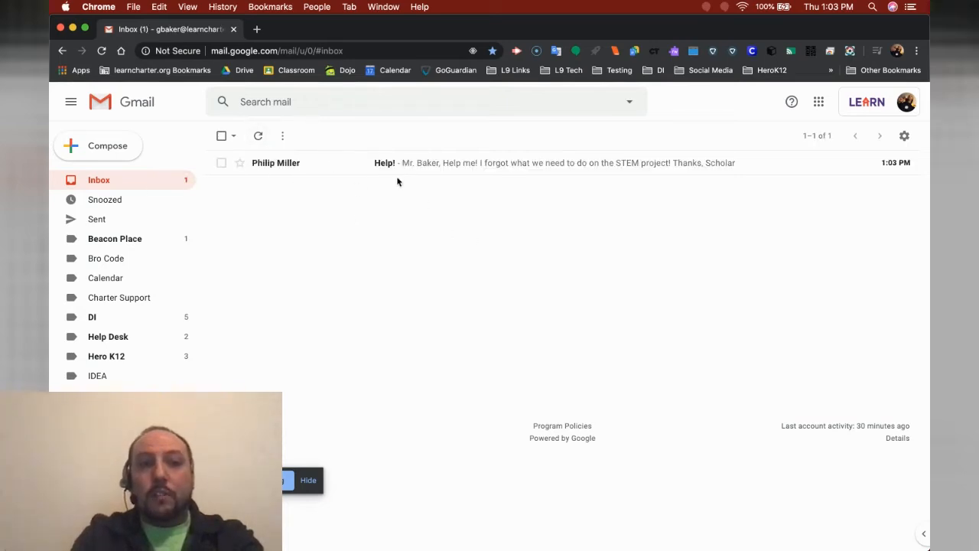
pyautogui.click(434, 169)
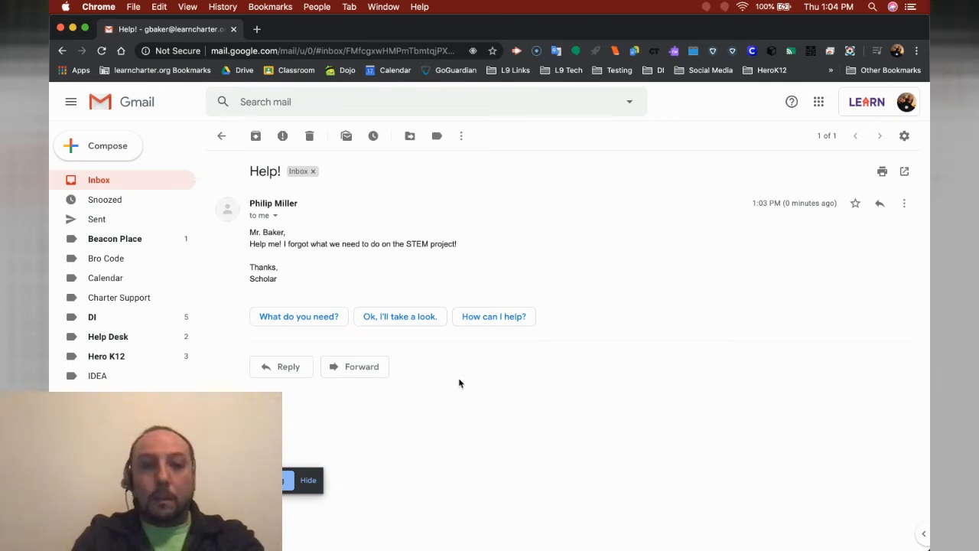
# Step: Reply to the student with "Check Google Classroom for the directions." and "Let me know if you need more help.", and send it
pyautogui.click(284, 369)
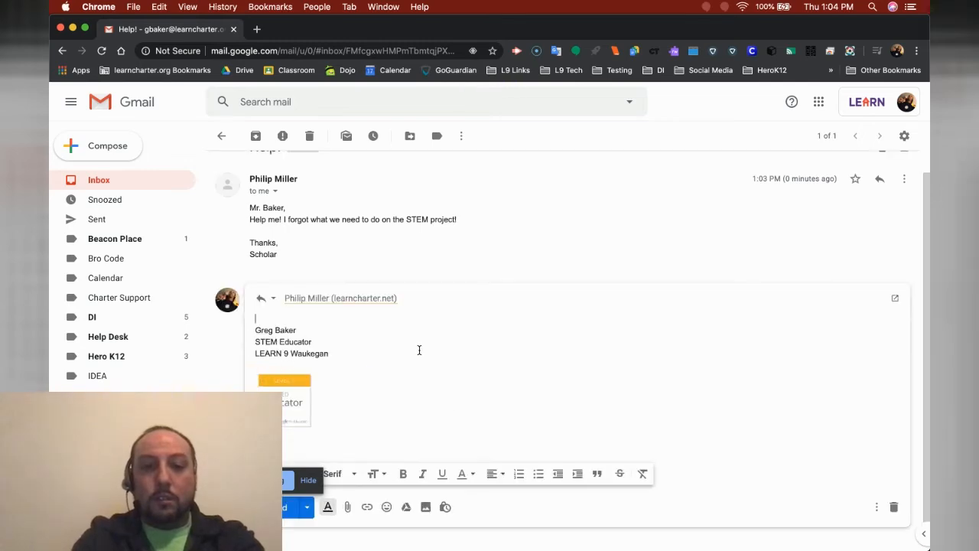
pyautogui.press('Return')
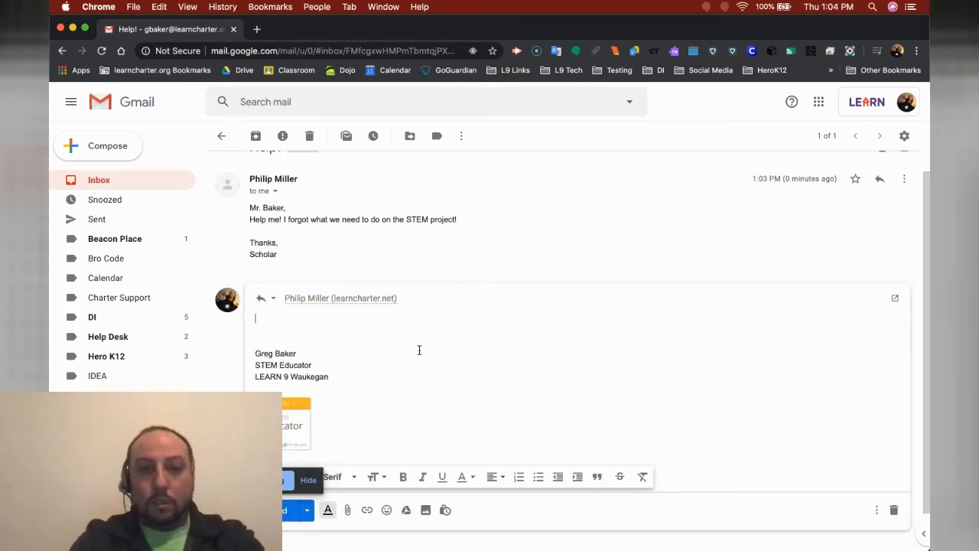
pyautogui.write('Check ')
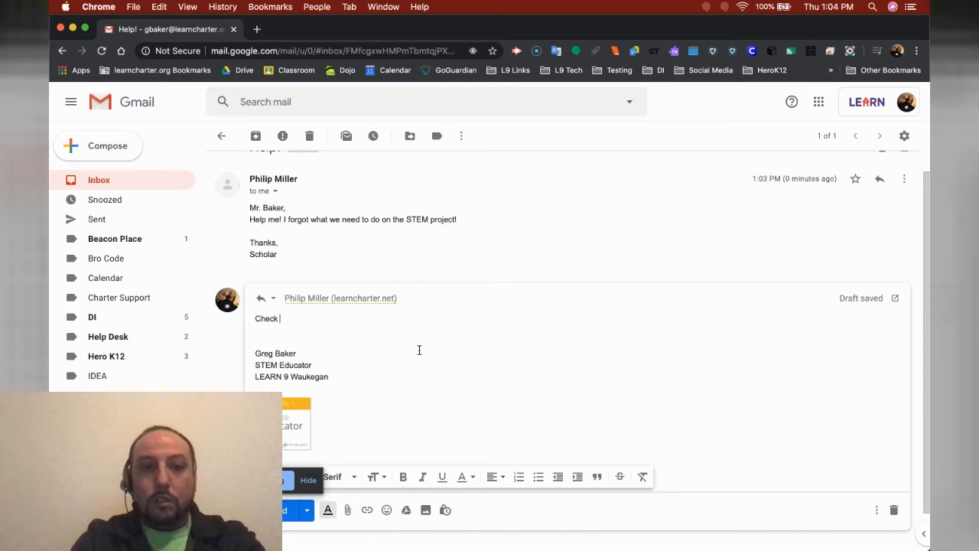
pyautogui.write('Google Classroom for the directions.')
pyautogui.press('Return')
pyautogui.write('Let me know if you nee')
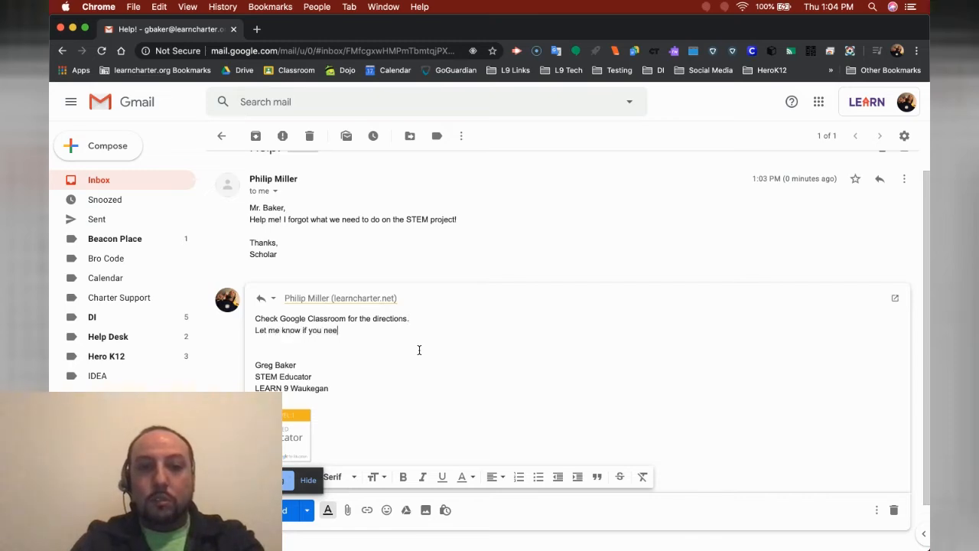
pyautogui.write('d more help.')
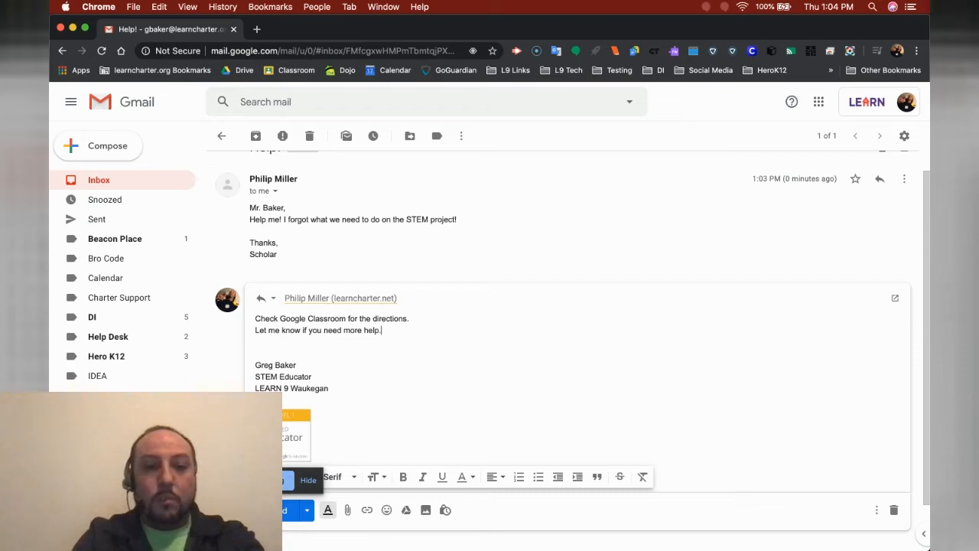
pyautogui.click(282, 511)
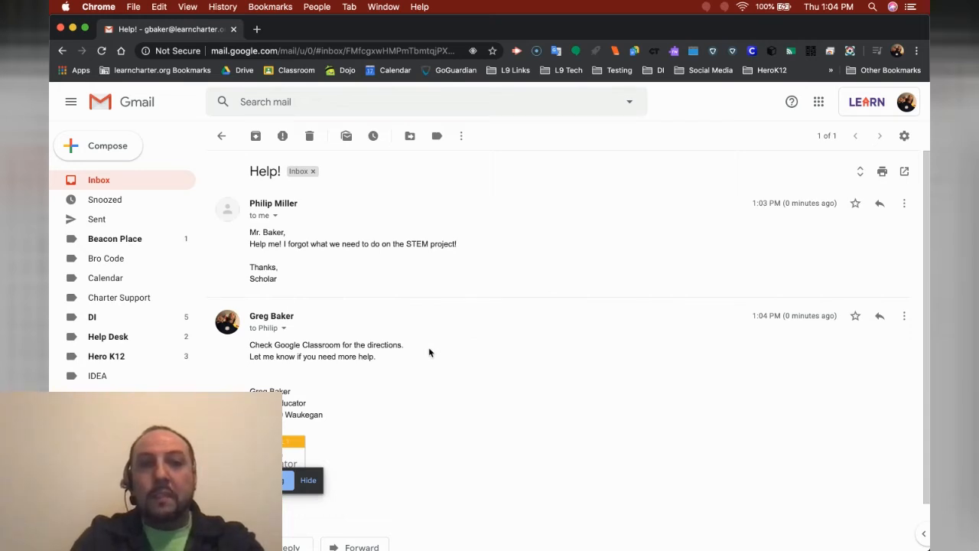
# Step: Switch to the student's Gmail window, refresh the inbox and read the teacher's "Help!" reply with the original message expanded
pyautogui.hotkey('ctrl', 'Up')
pyautogui.click(538, 164)
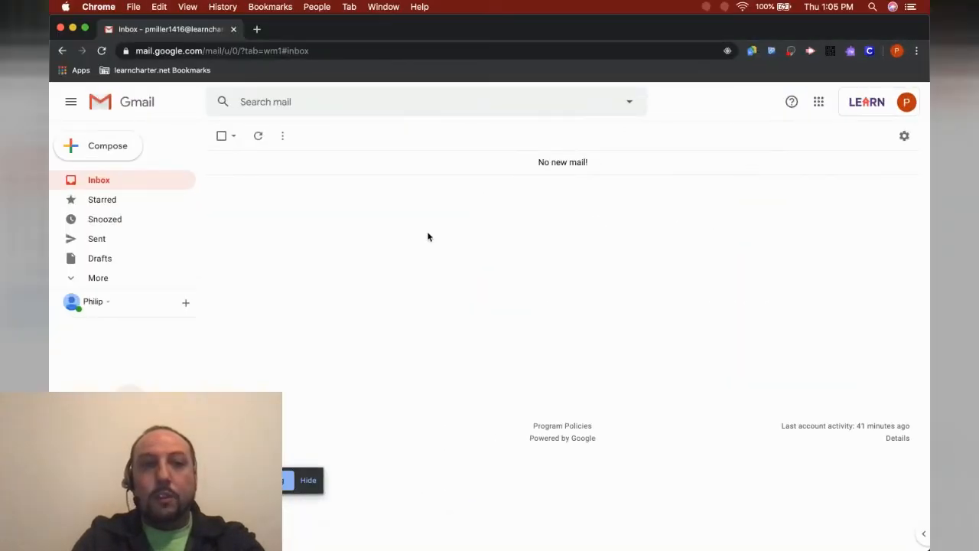
pyautogui.click(260, 136)
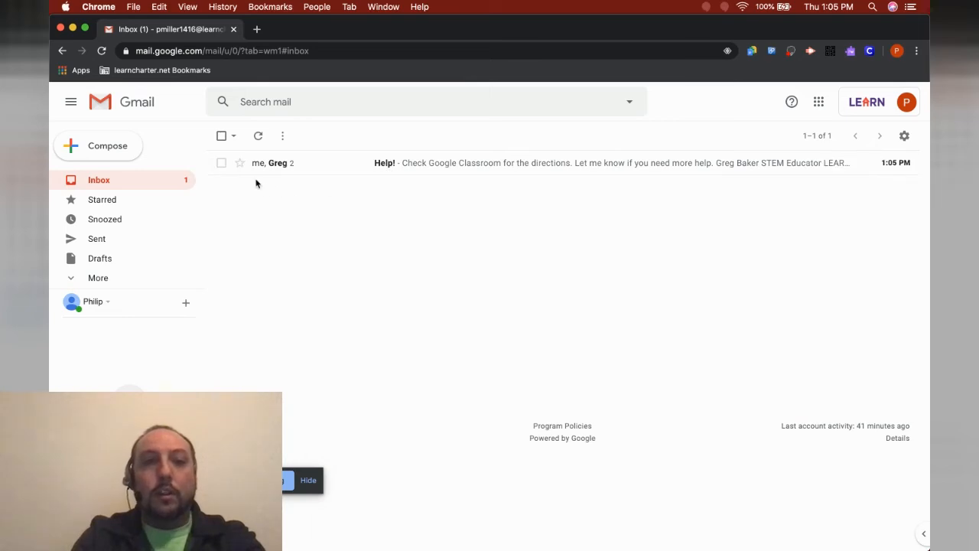
pyautogui.moveTo(257, 168)
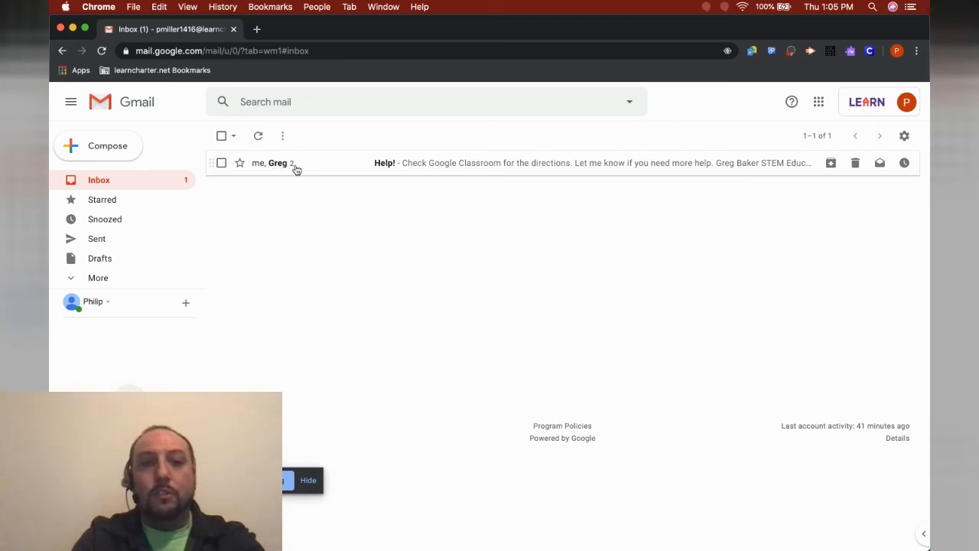
pyautogui.click(388, 164)
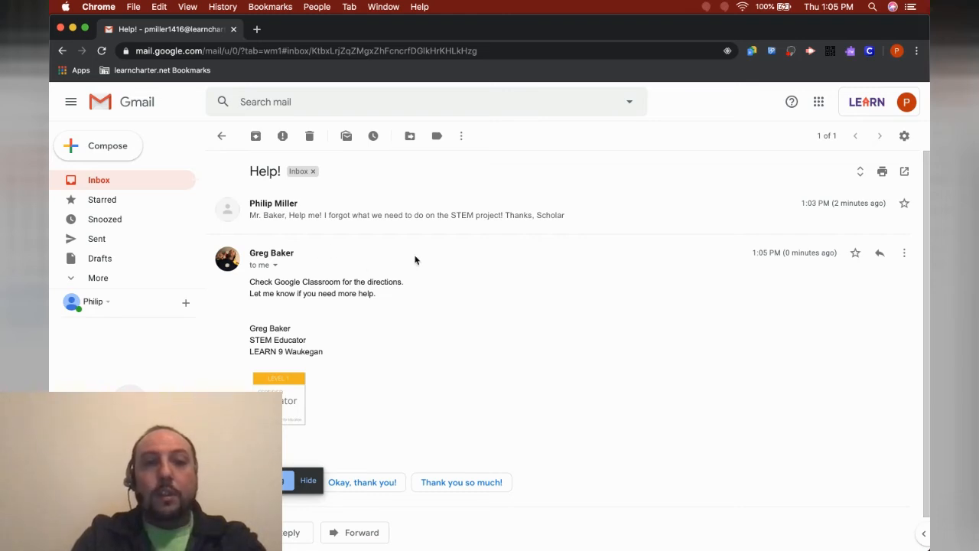
pyautogui.click(375, 217)
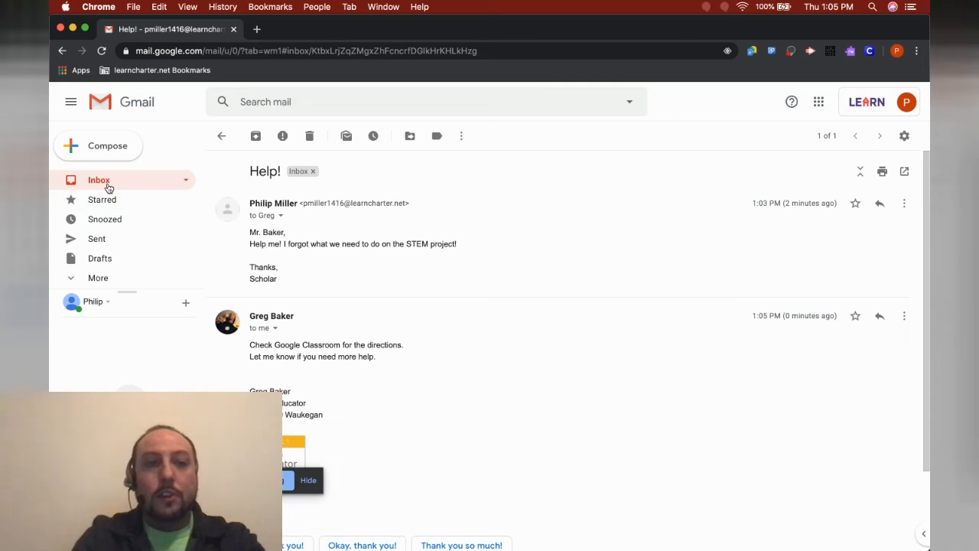
pyautogui.click(222, 137)
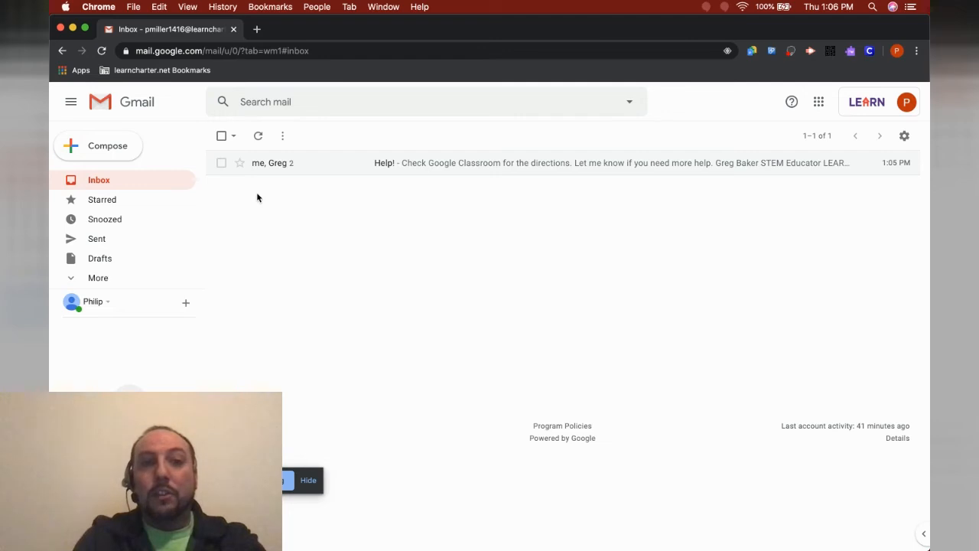
# Step: Star the "Help!" conversation in the student's inbox and mark it as unread
pyautogui.click(240, 163)
pyautogui.click(221, 164)
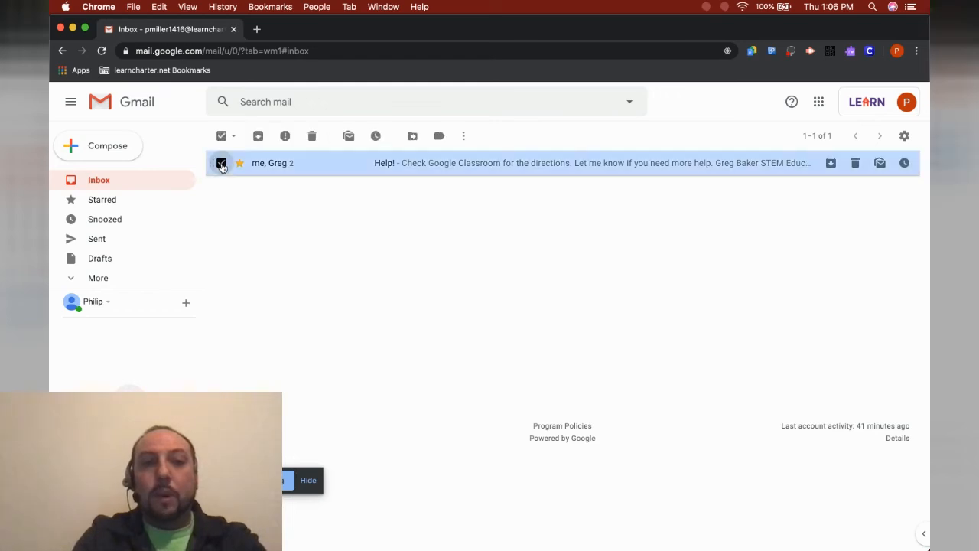
pyautogui.click(349, 136)
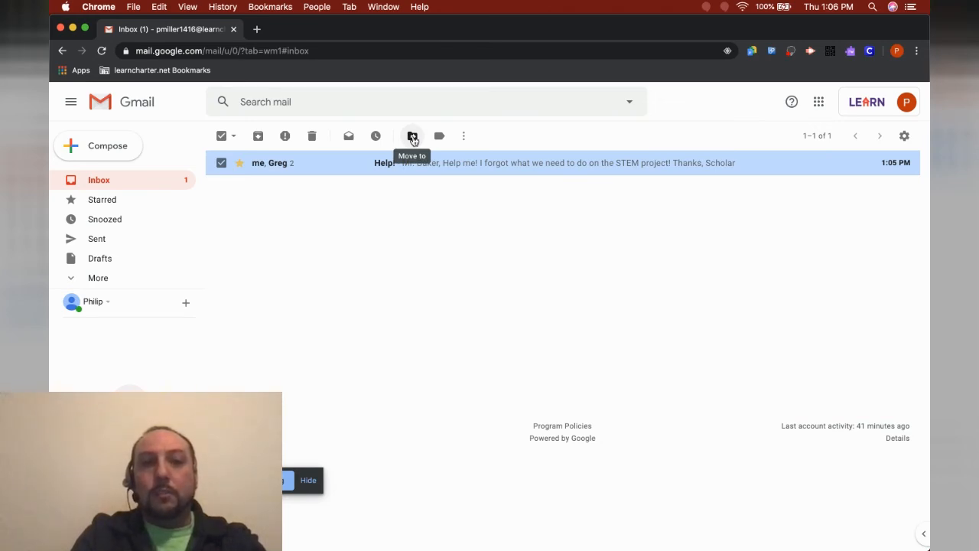
# Step: View the teacher's inbox and label list in the other Gmail window, and return to the student's window
pyautogui.hotkey('ctrl', 'Up')
pyautogui.click(530, 180)
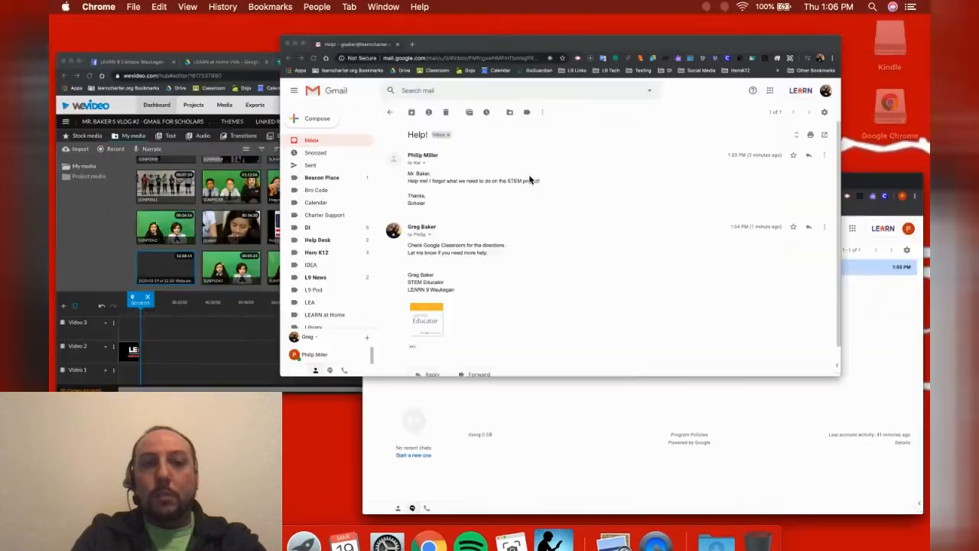
pyautogui.click(221, 135)
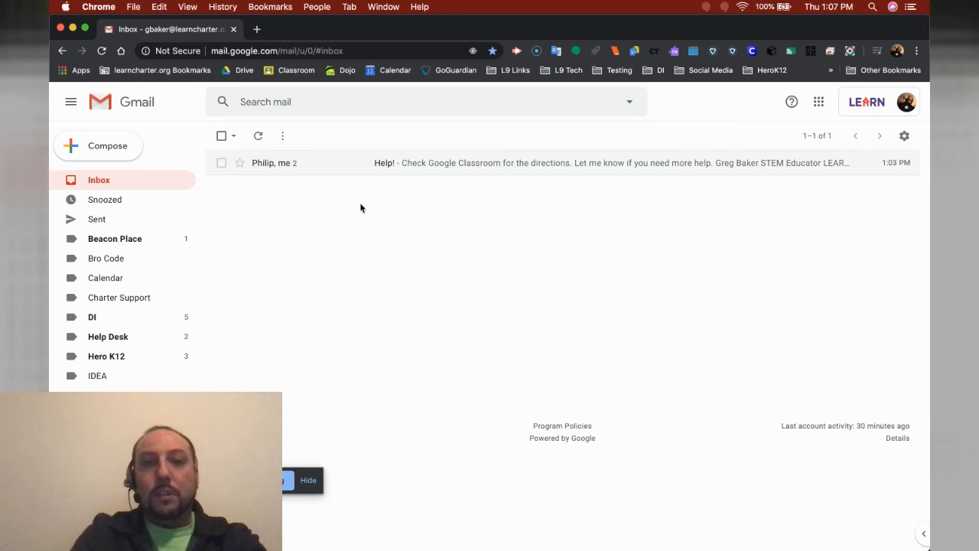
pyautogui.hotkey('ctrl', 'Up')
pyautogui.click(520, 212)
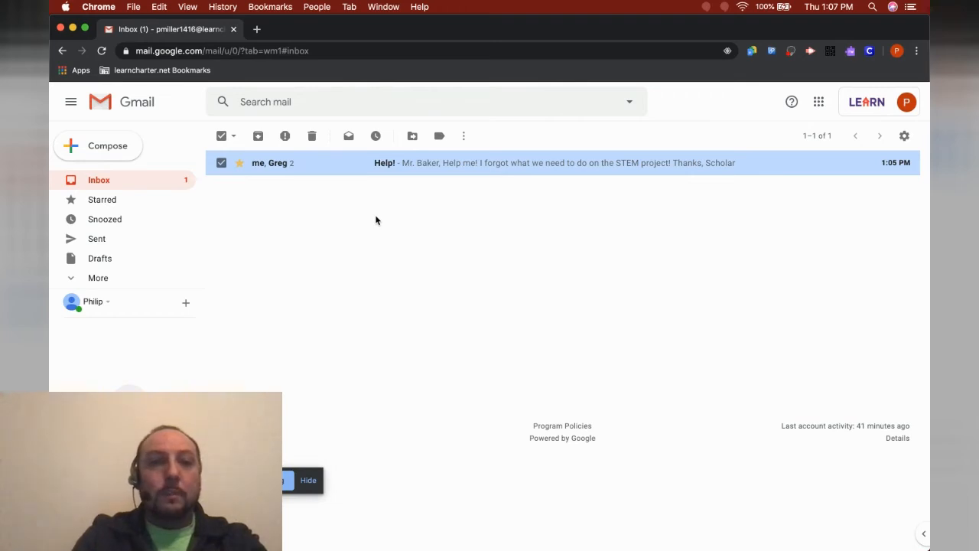
# Step: Move the selected "Help!" email to a new label named "Teachers" and check the label's contents against the inbox
pyautogui.click(413, 137)
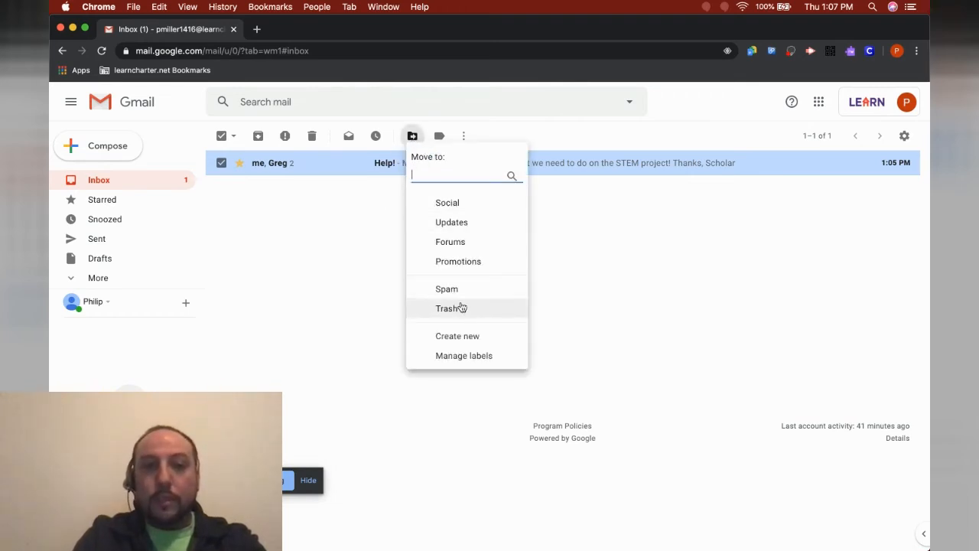
pyautogui.click(474, 338)
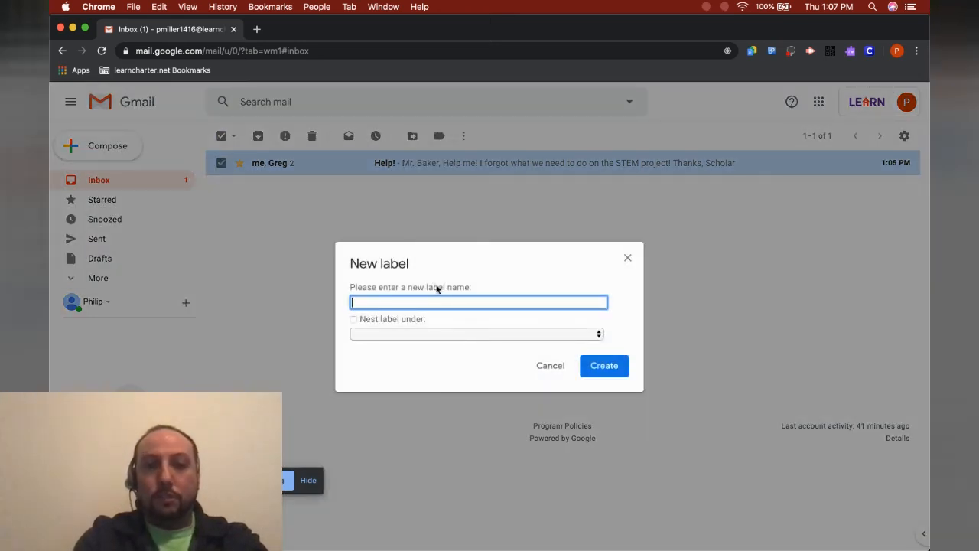
pyautogui.write('Teach')
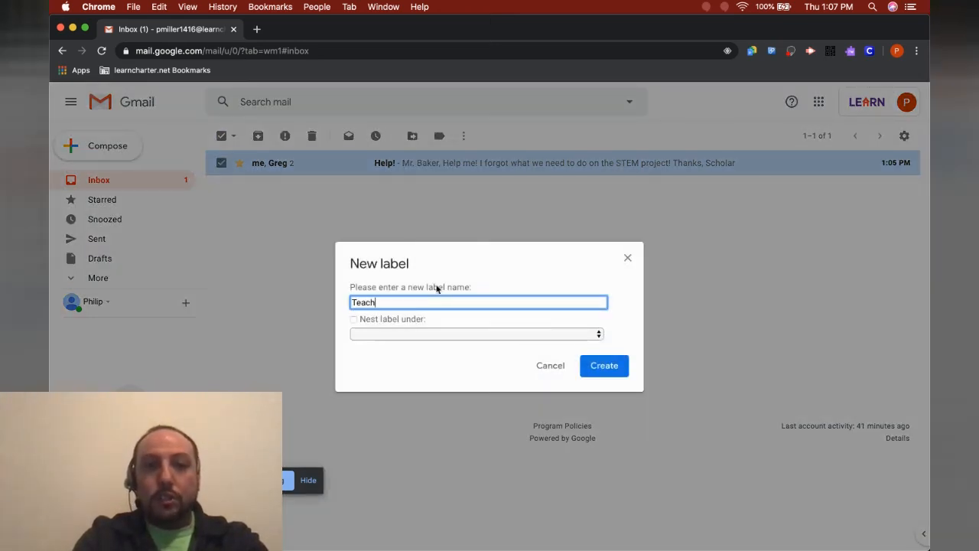
pyautogui.write('ers')
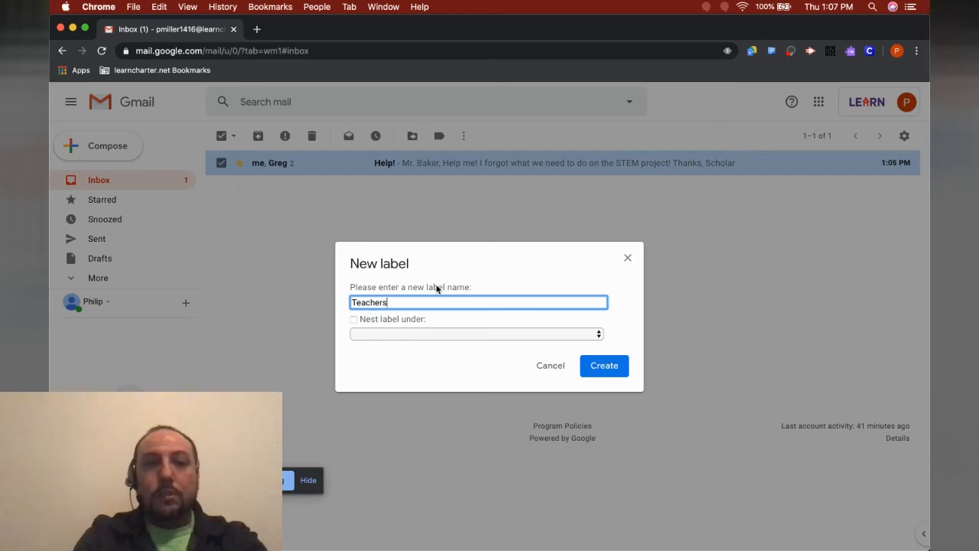
pyautogui.click(470, 361)
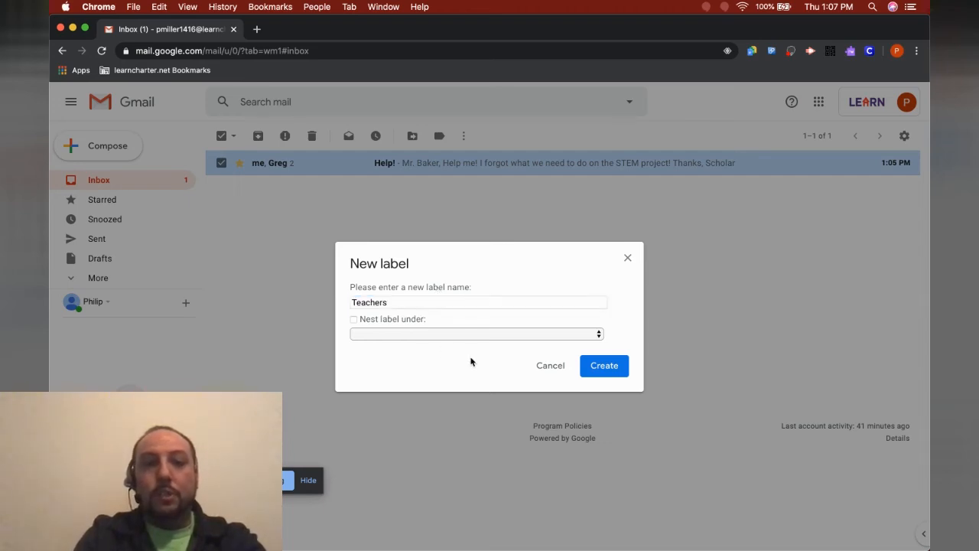
pyautogui.click(604, 365)
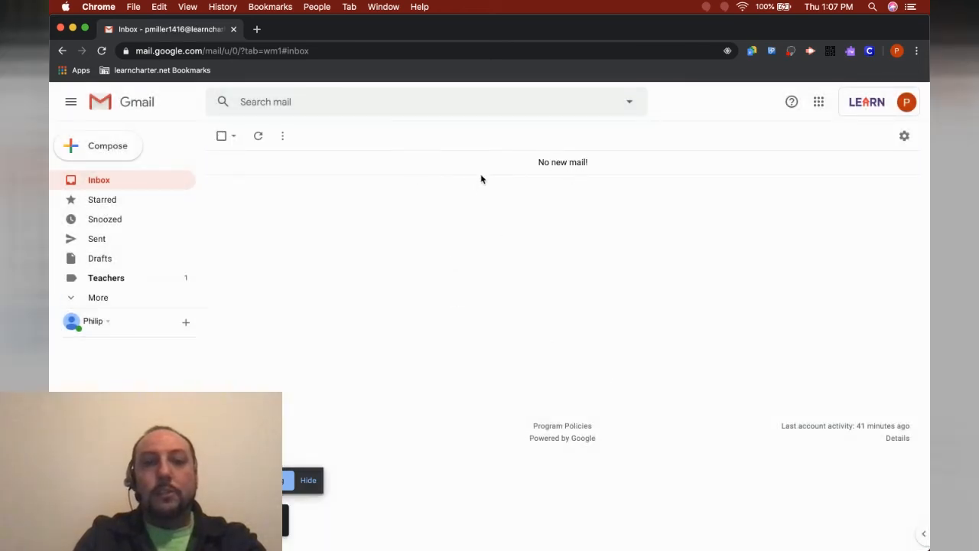
pyautogui.click(121, 283)
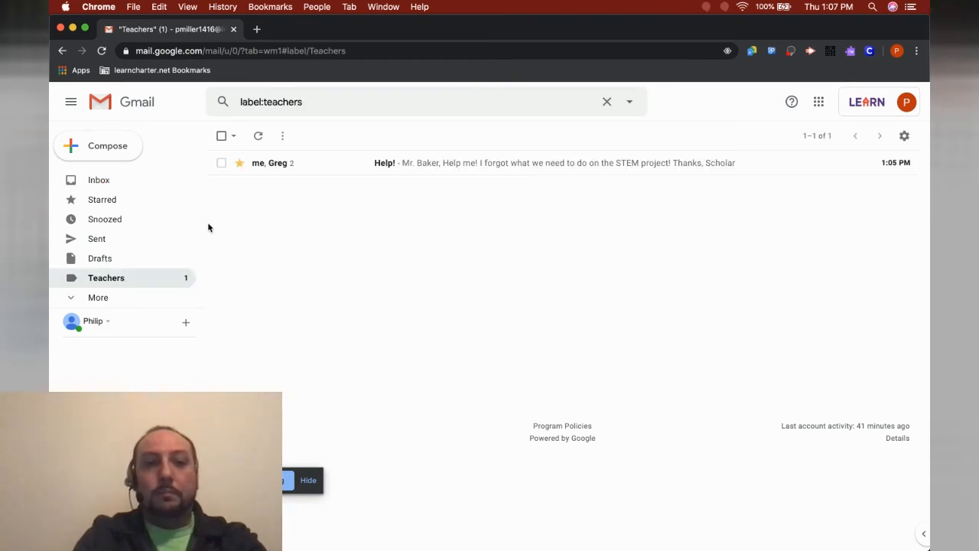
pyautogui.click(112, 180)
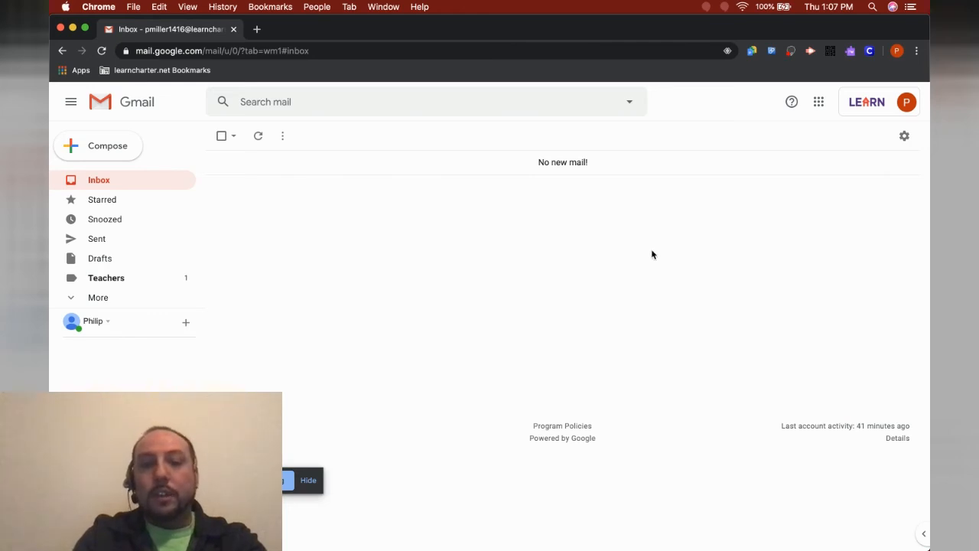
# Step: Show the Gmail Setup progress checklist, look over its options and dismiss it
pyautogui.click(905, 136)
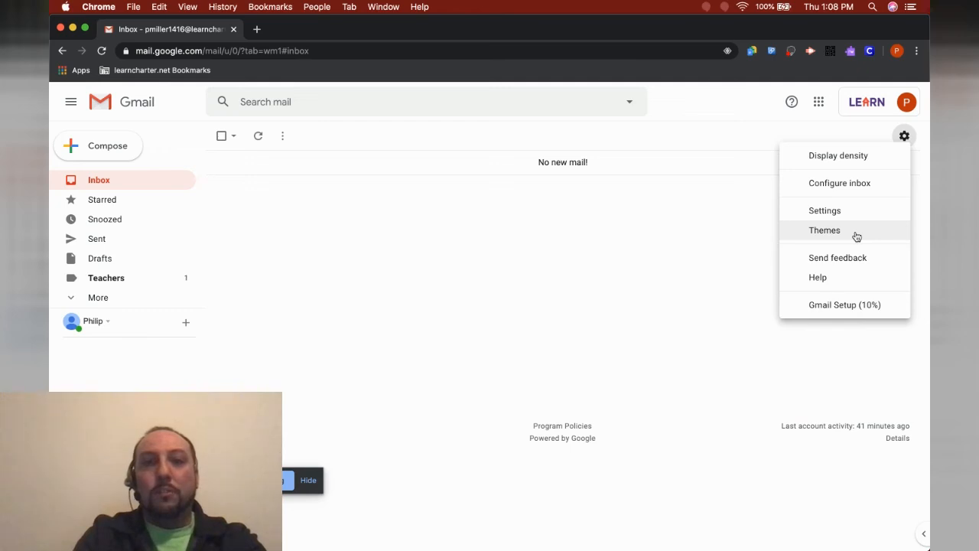
pyautogui.click(812, 305)
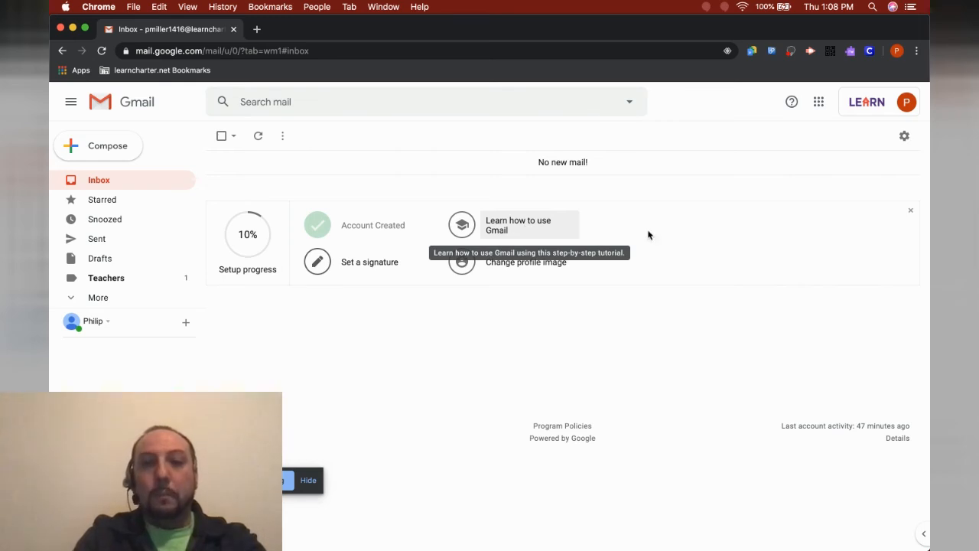
pyautogui.click(910, 210)
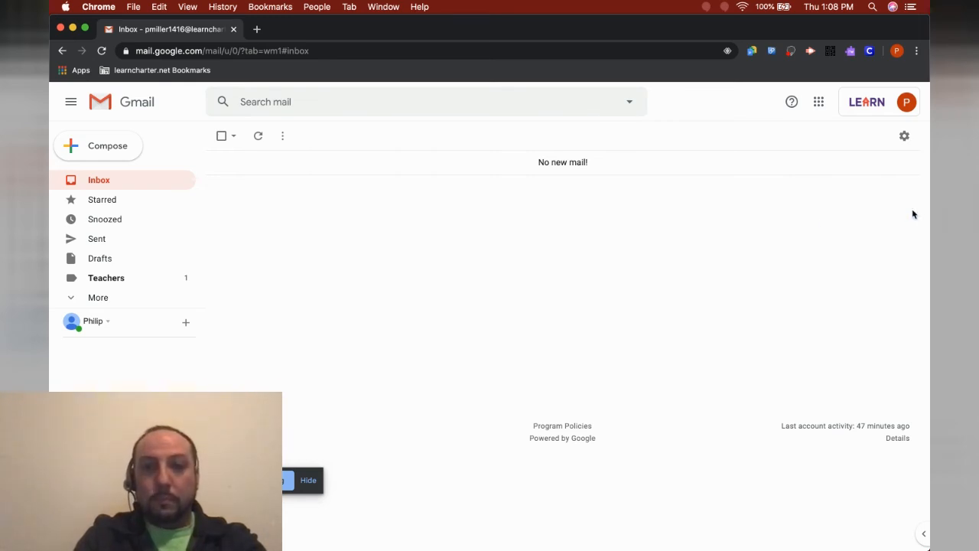